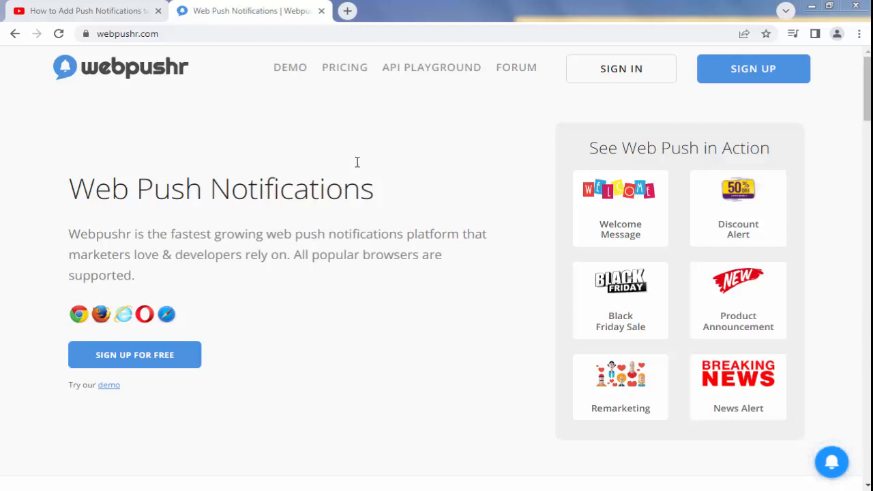
- Open the Webpushr pricing page and examine the plans, especially the free plan's subscriber limit
{"action": "left_click", "coordinate": [357, 78]}
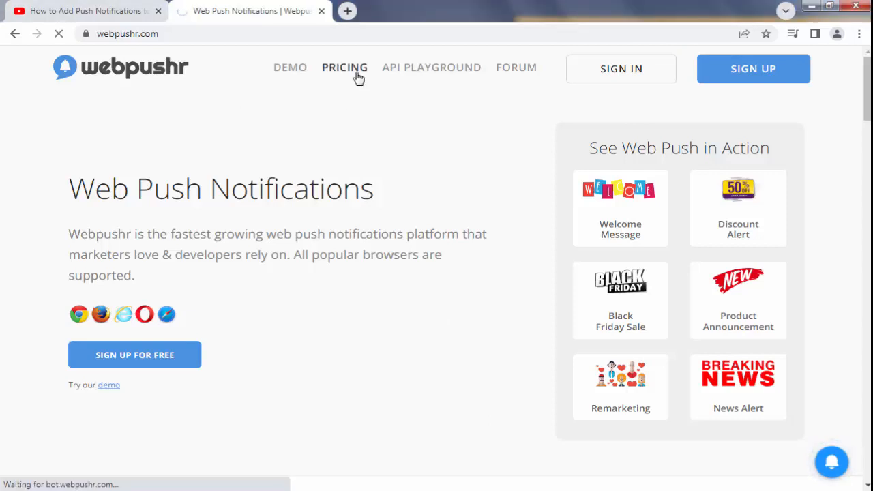
{"action": "scroll", "coordinate": [629, 267], "scroll_direction": "down", "scroll_amount": 2}
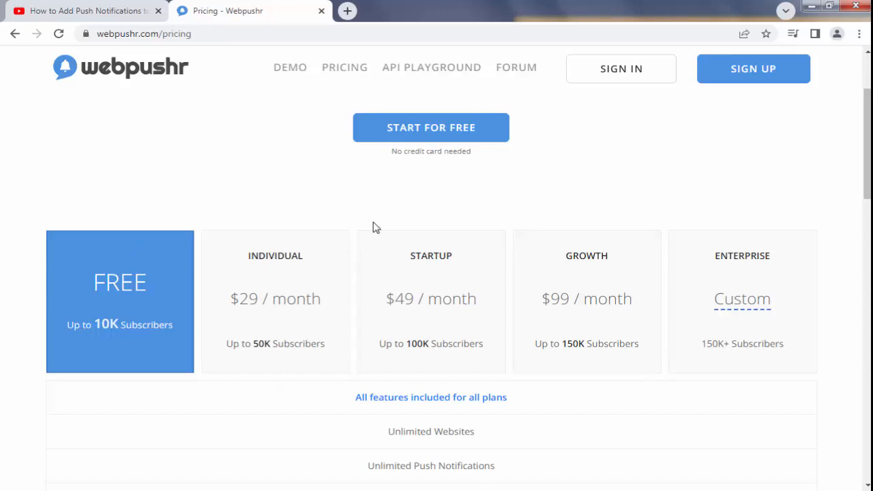
{"action": "scroll", "coordinate": [631, 234], "scroll_direction": "up", "scroll_amount": 1}
{"action": "scroll", "coordinate": [630, 234], "scroll_direction": "up", "scroll_amount": 1}
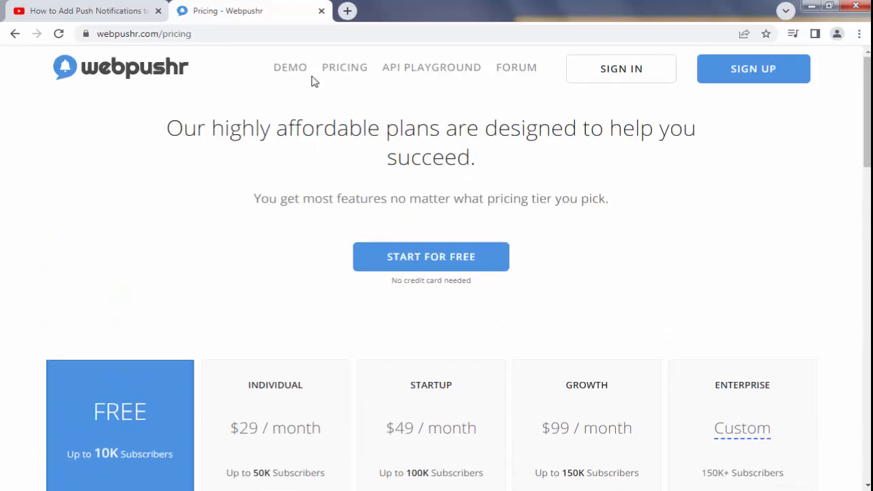
{"action": "scroll", "coordinate": [685, 184], "scroll_direction": "down", "scroll_amount": 2}
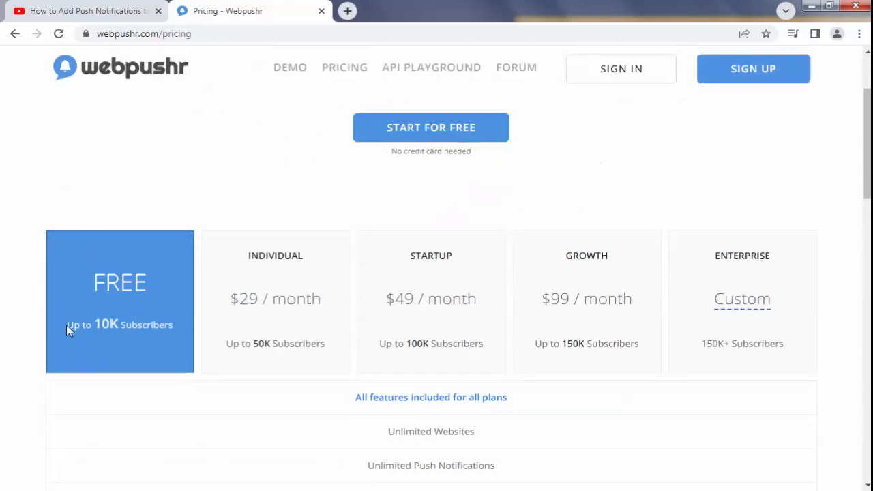
{"action": "left_click_drag", "start_coordinate": [66, 329], "coordinate": [174, 329]}
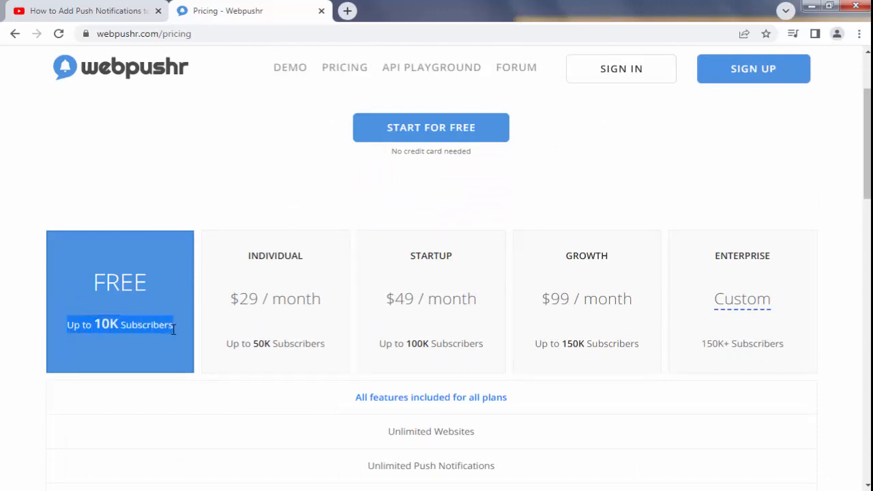
{"action": "left_click", "coordinate": [127, 318]}
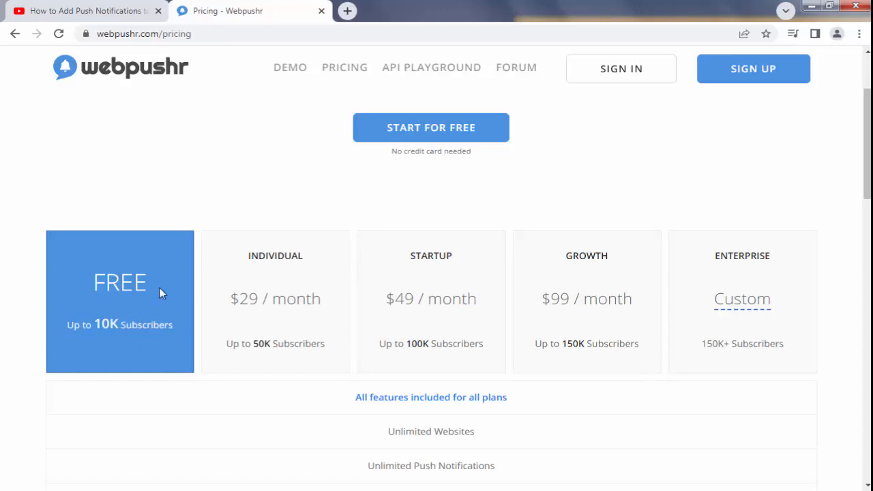
{"action": "scroll", "coordinate": [131, 319], "scroll_direction": "up", "scroll_amount": 2}
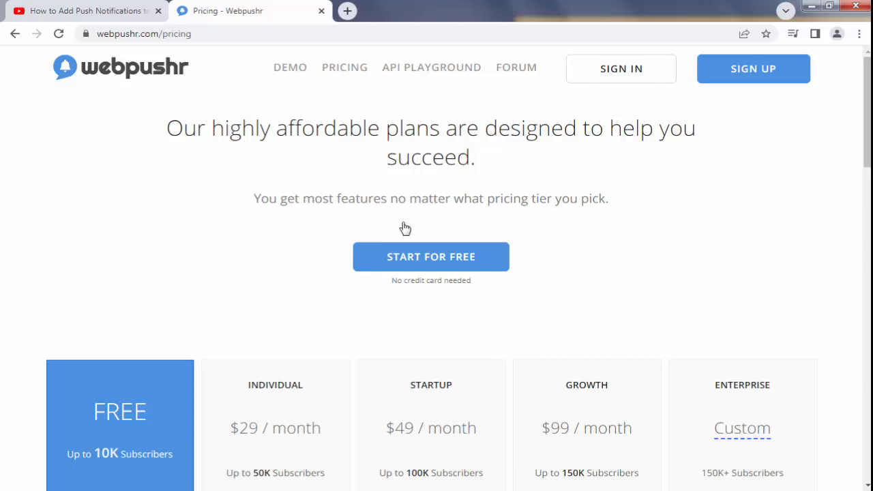
- Start the free plan, sign in with the existing account instead of registering, and begin adding a new site
{"action": "left_click", "coordinate": [463, 272]}
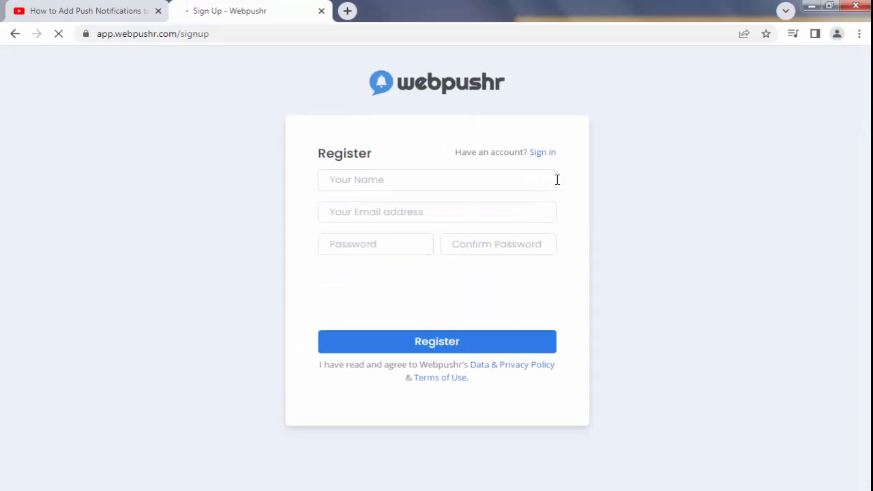
{"action": "left_click", "coordinate": [548, 157]}
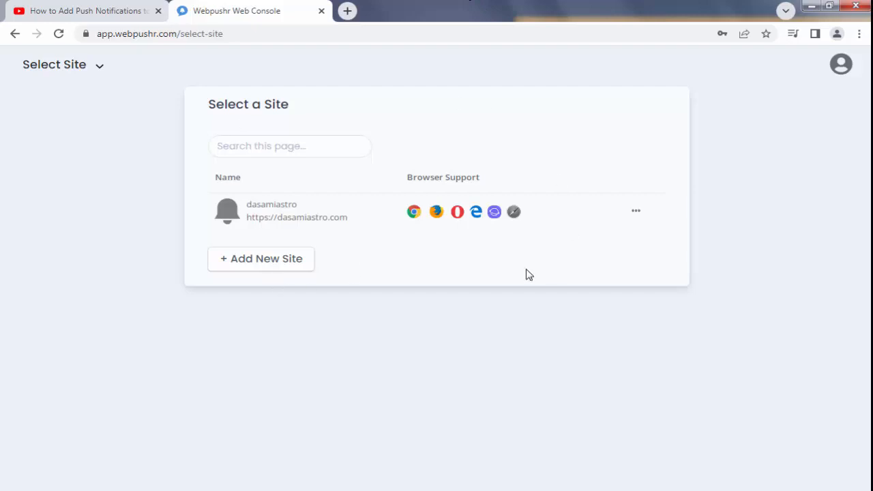
{"action": "left_click", "coordinate": [299, 267]}
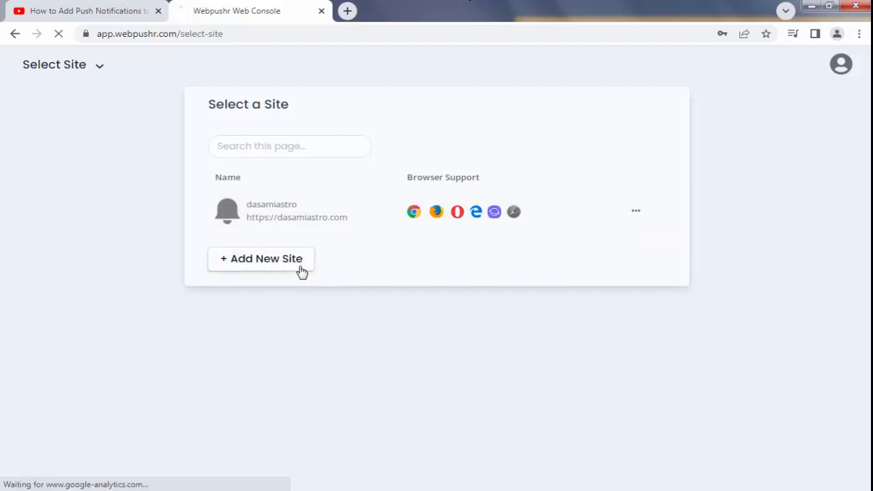
- Select Wordpress as the integration type and enter the new site's name and URL
{"action": "scroll", "coordinate": [267, 225], "scroll_direction": "down", "scroll_amount": 1}
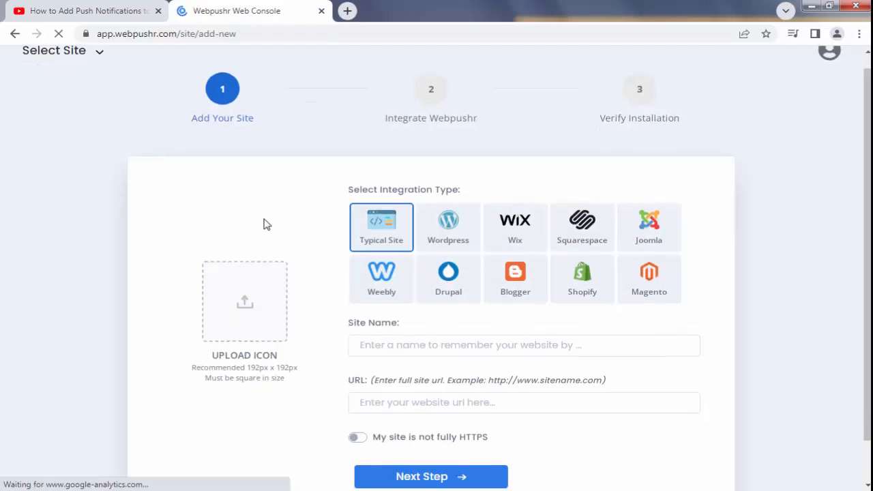
{"action": "scroll", "coordinate": [267, 224], "scroll_direction": "down", "scroll_amount": 1}
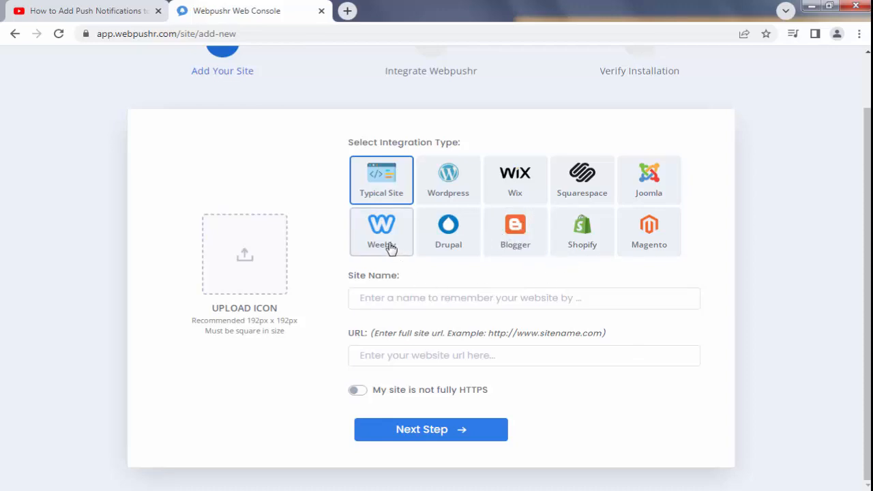
{"action": "left_click", "coordinate": [462, 202]}
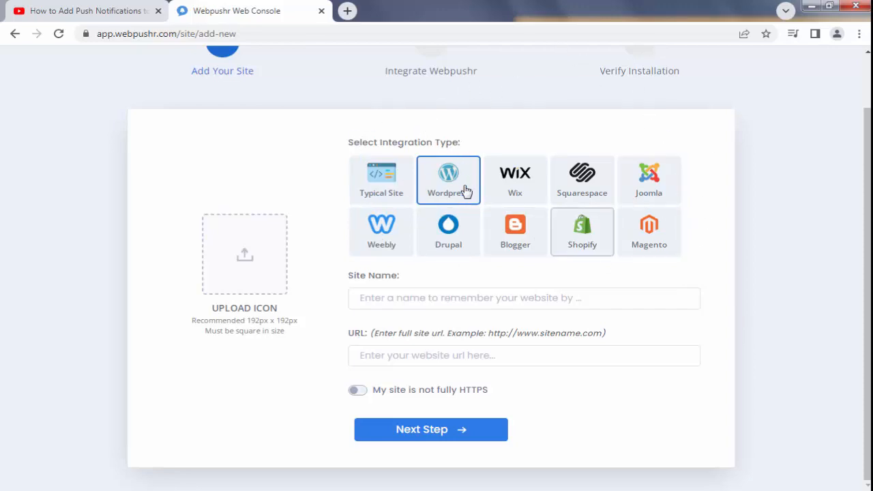
{"action": "left_click", "coordinate": [434, 298]}
{"action": "left_click", "coordinate": [422, 352]}
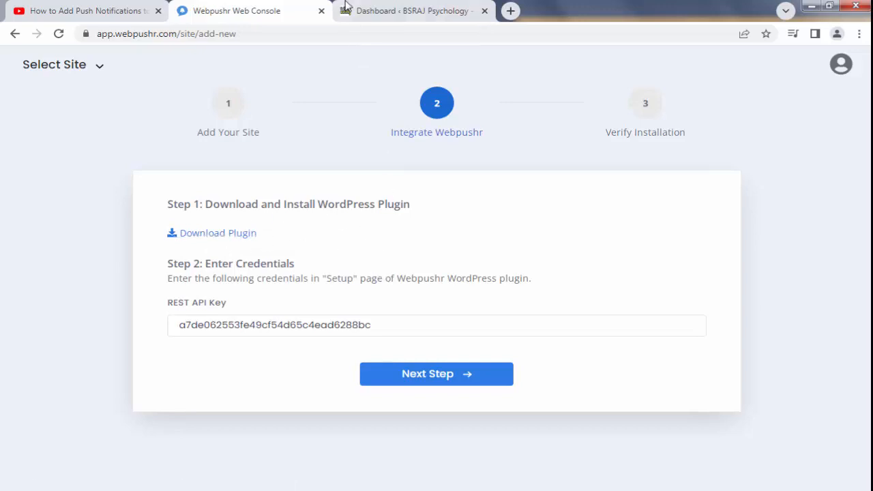
- Switch to the site's WordPress admin dashboard and open the page for adding new plugins
{"action": "left_click", "coordinate": [377, 6]}
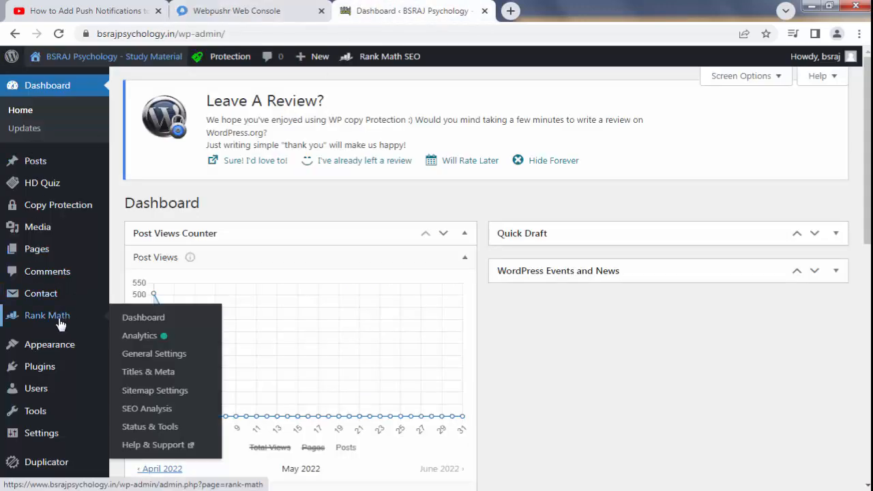
{"action": "mouse_move", "coordinate": [48, 349]}
{"action": "mouse_move", "coordinate": [43, 380]}
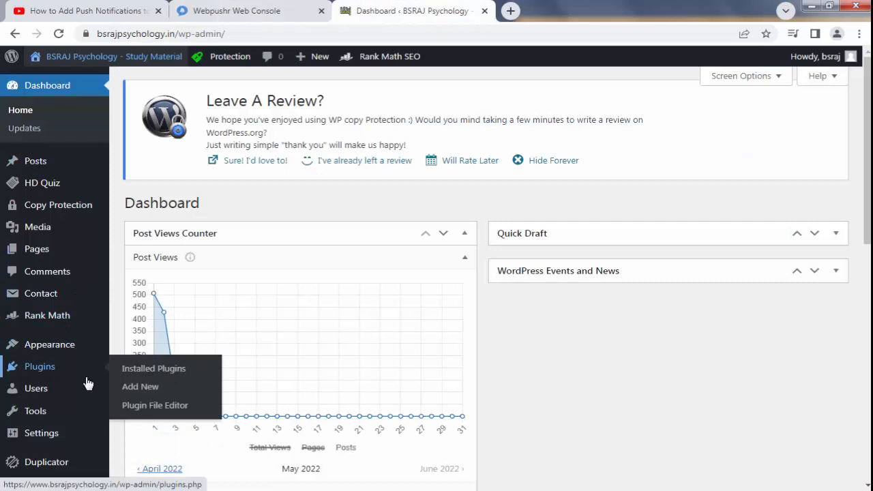
{"action": "left_click", "coordinate": [130, 387]}
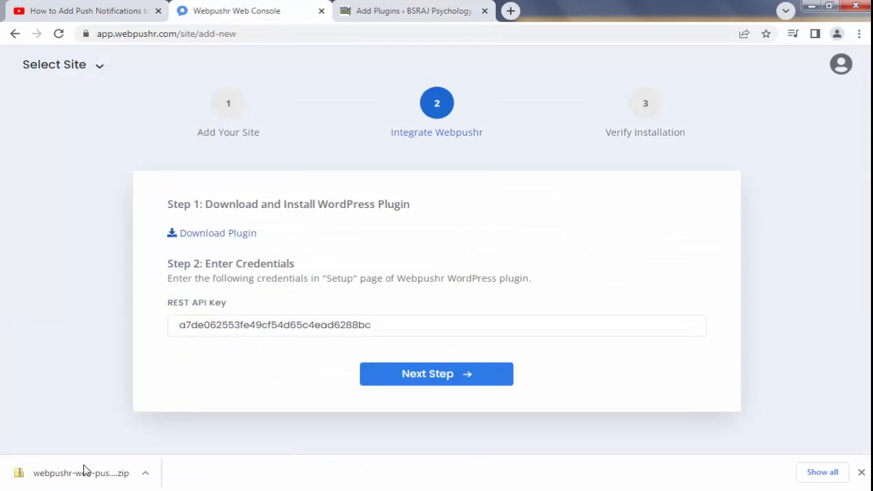
- Install the plugin from webpushr-web-push-notifications.zip in the Downloads folder and activate it
{"action": "left_click", "coordinate": [388, 12]}
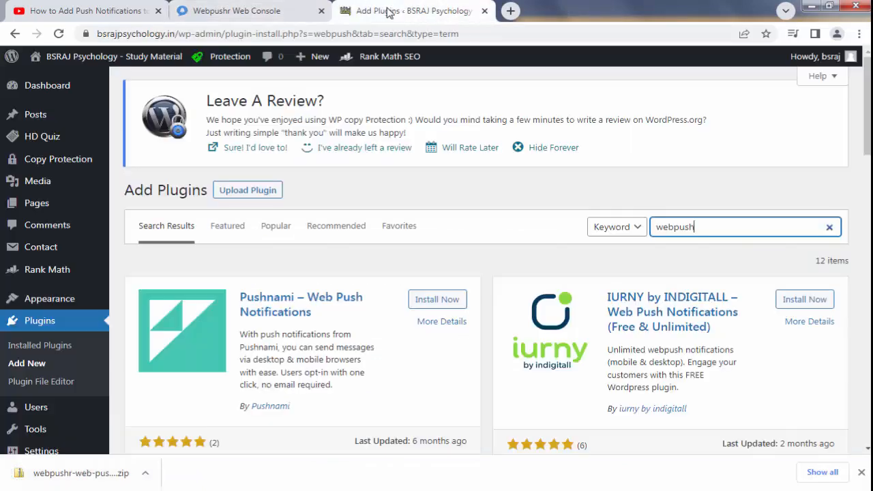
{"action": "left_click", "coordinate": [268, 191]}
{"action": "left_click", "coordinate": [397, 307]}
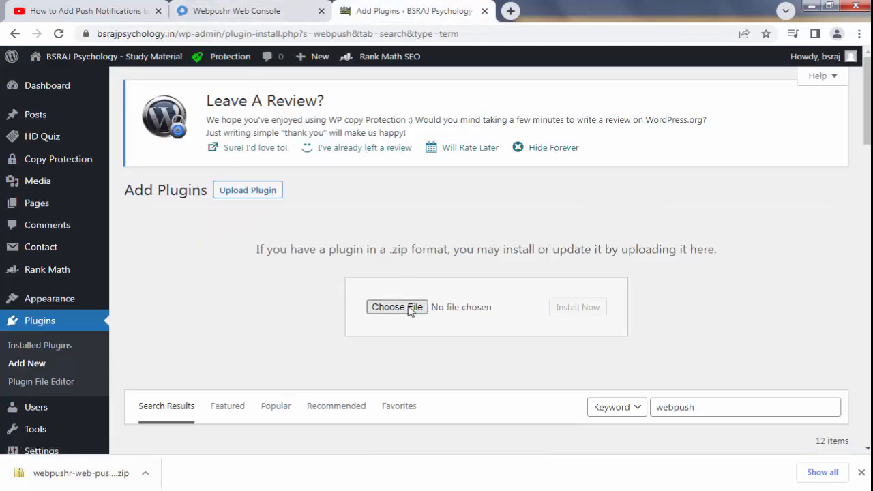
{"action": "left_click", "coordinate": [58, 104]}
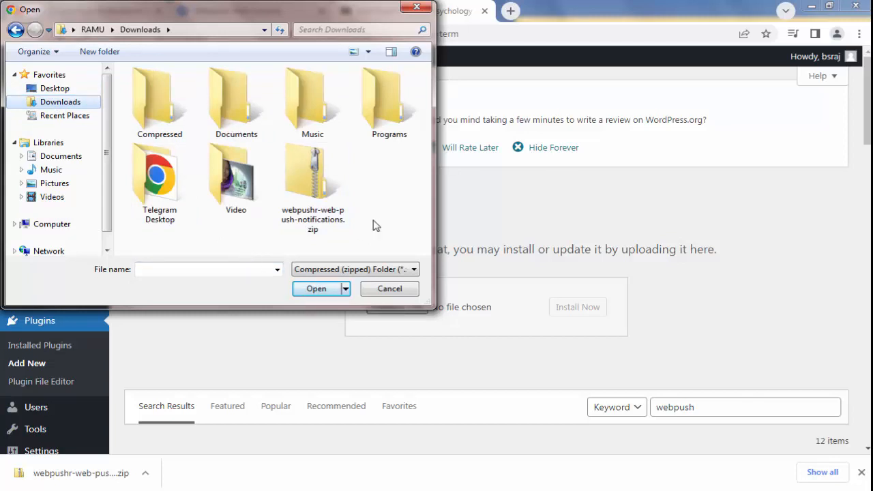
{"action": "left_click", "coordinate": [312, 179]}
{"action": "left_click", "coordinate": [322, 290]}
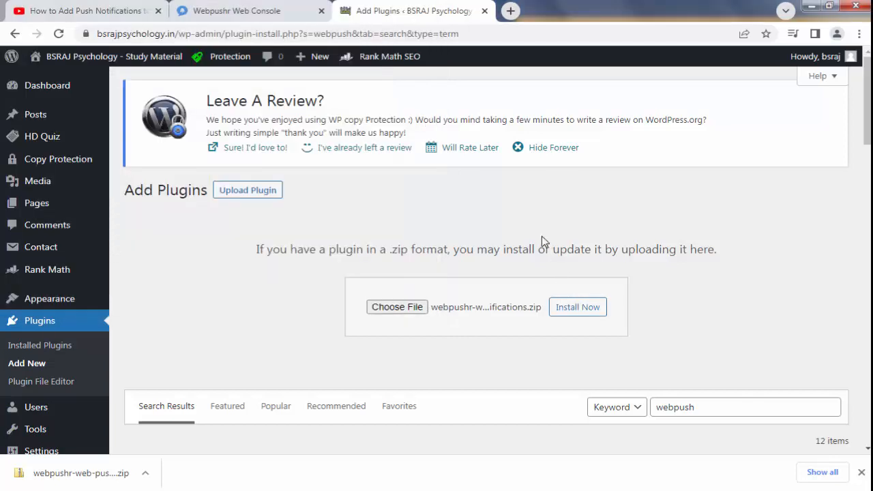
{"action": "left_click", "coordinate": [585, 315]}
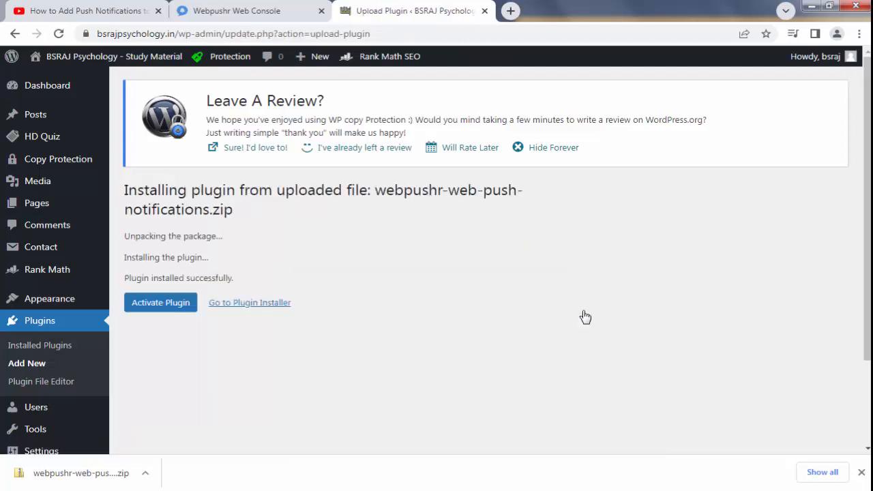
{"action": "left_click", "coordinate": [171, 308]}
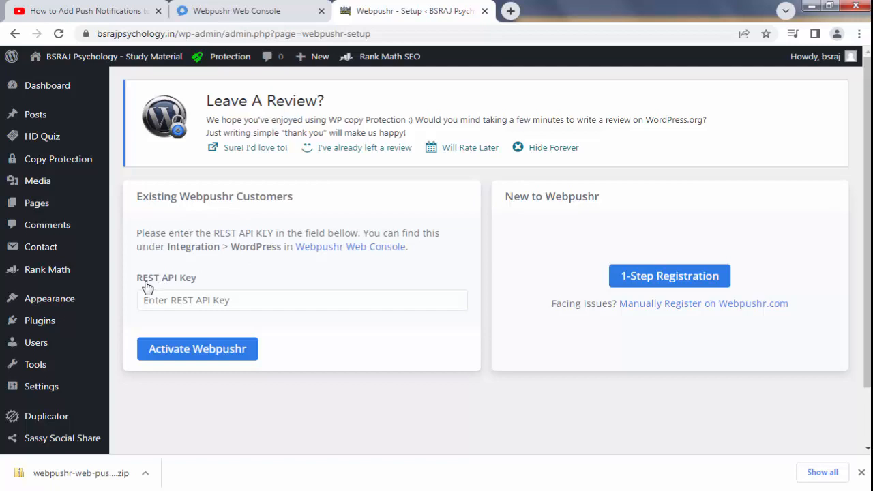
- Paste the REST API key from the Webpushr console into the plugin's setup page and activate Webpushr
{"action": "left_click", "coordinate": [266, 302]}
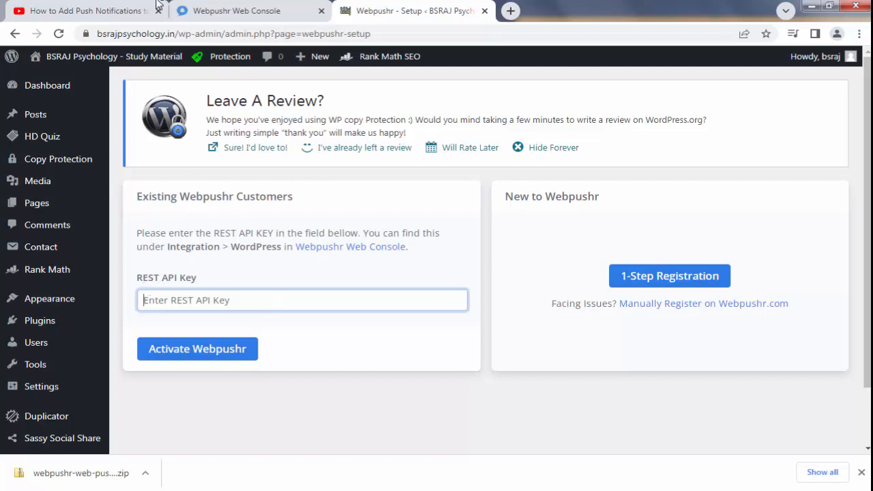
{"action": "left_click", "coordinate": [217, 8]}
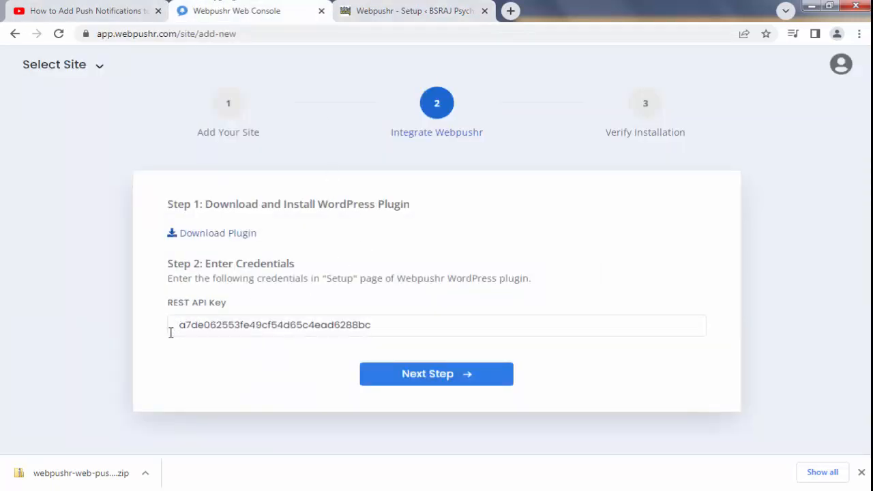
{"action": "left_click_drag", "start_coordinate": [177, 328], "coordinate": [380, 326]}
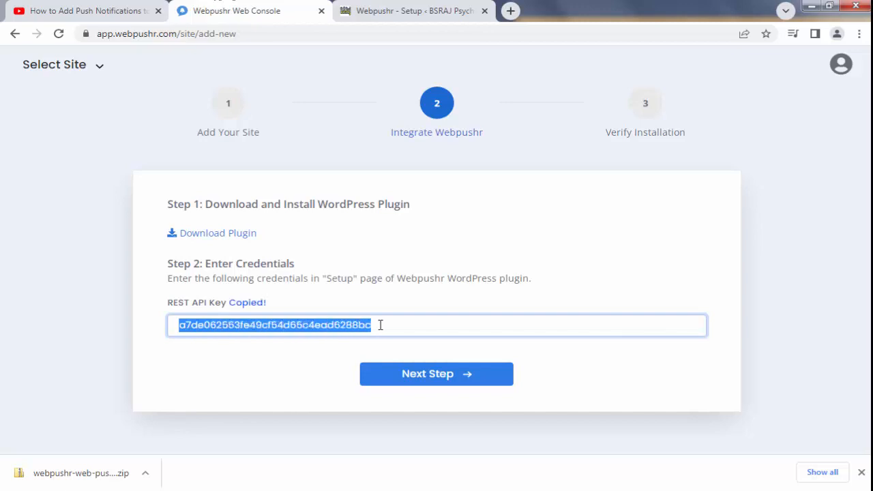
{"action": "right_click", "coordinate": [367, 320]}
{"action": "left_click", "coordinate": [402, 166]}
{"action": "left_click", "coordinate": [430, 10]}
{"action": "right_click", "coordinate": [233, 300]}
{"action": "left_click", "coordinate": [290, 375]}
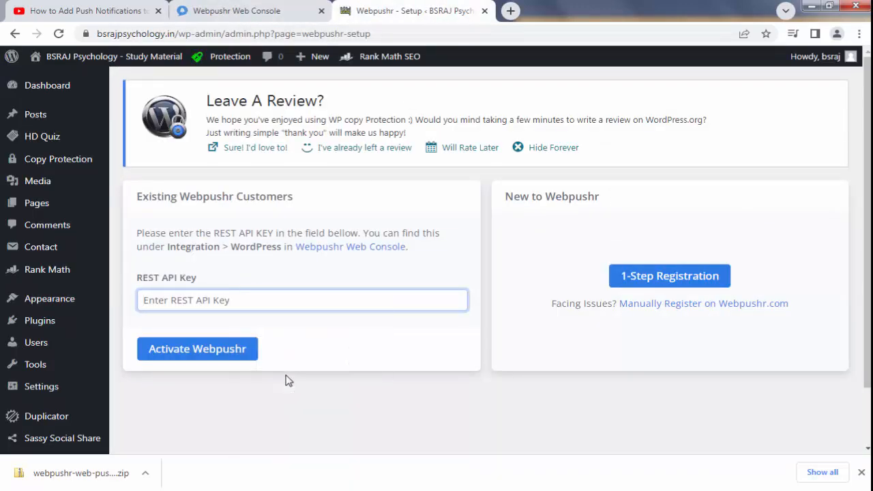
{"action": "left_click", "coordinate": [220, 351]}
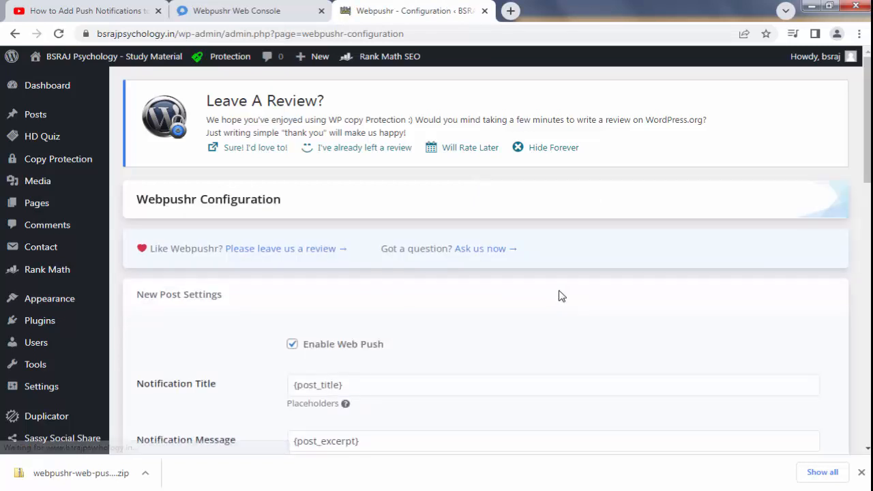
- Look through the Webpushr configuration page to its end, declining the notification opt-in prompt with Not Yet
{"action": "scroll", "coordinate": [560, 296], "scroll_direction": "down", "scroll_amount": 2}
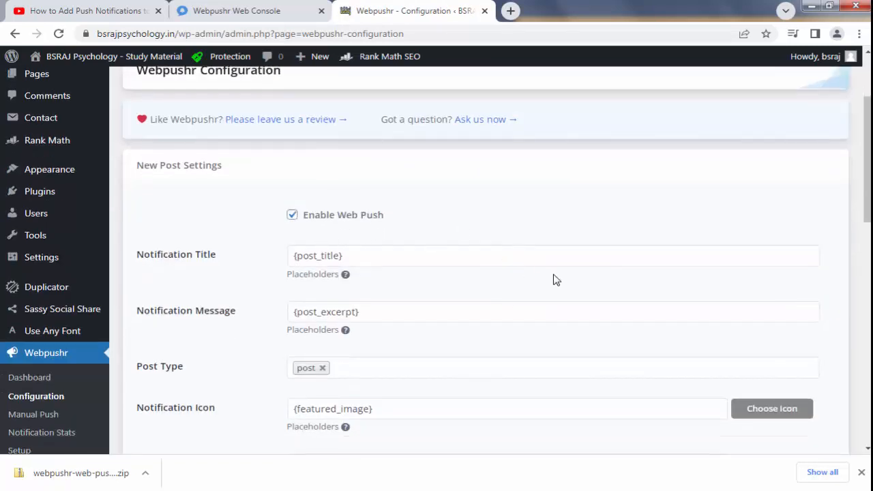
{"action": "scroll", "coordinate": [554, 280], "scroll_direction": "down", "scroll_amount": 10}
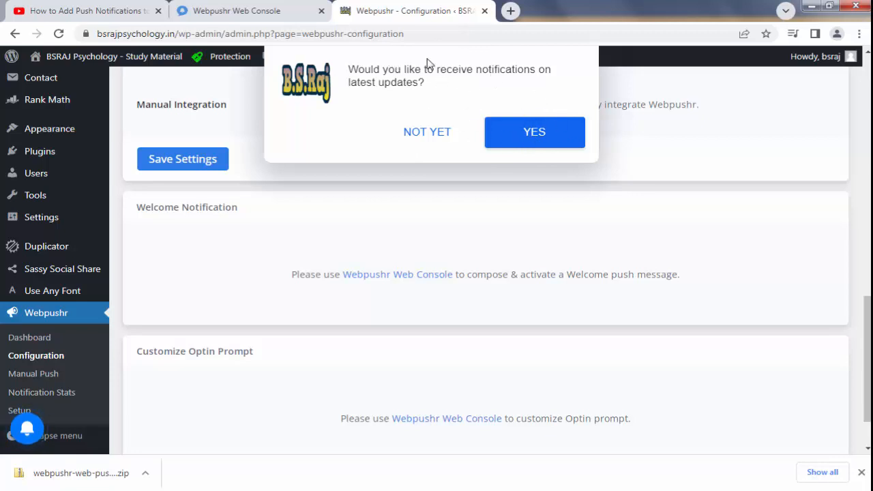
{"action": "left_click", "coordinate": [426, 132]}
{"action": "scroll", "coordinate": [823, 251], "scroll_direction": "down", "scroll_amount": 1}
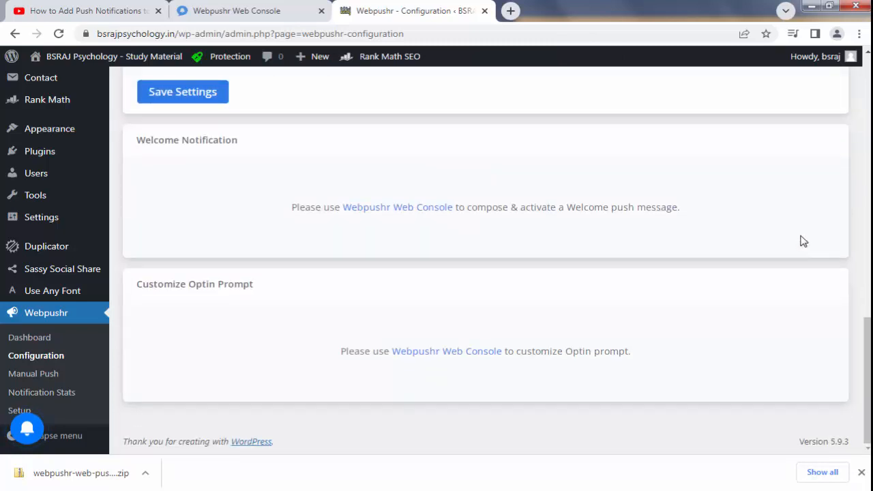
- Examine the New Post Settings, including the available placeholders for the notification message
{"action": "scroll", "coordinate": [805, 237], "scroll_direction": "up", "scroll_amount": 6}
{"action": "scroll", "coordinate": [646, 234], "scroll_direction": "up", "scroll_amount": 6}
{"action": "scroll", "coordinate": [675, 236], "scroll_direction": "down", "scroll_amount": 2}
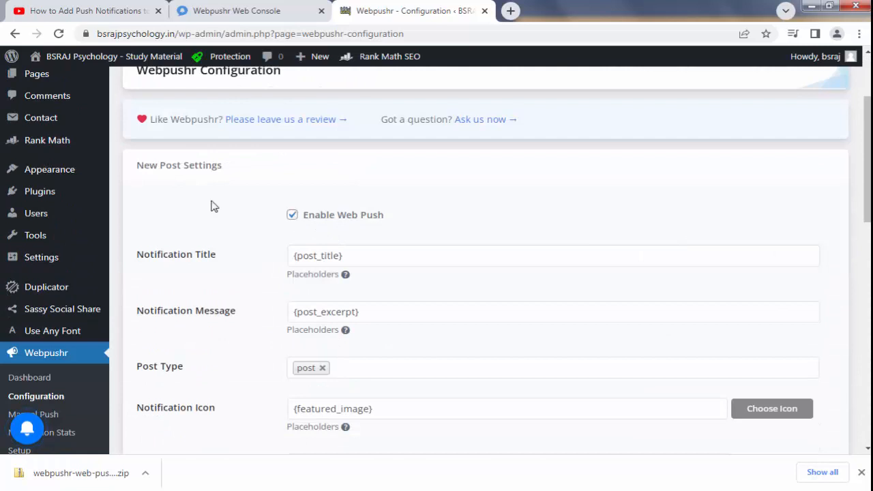
{"action": "scroll", "coordinate": [219, 212], "scroll_direction": "up", "scroll_amount": 2}
{"action": "scroll", "coordinate": [193, 317], "scroll_direction": "down", "scroll_amount": 2}
{"action": "scroll", "coordinate": [470, 226], "scroll_direction": "down", "scroll_amount": 1}
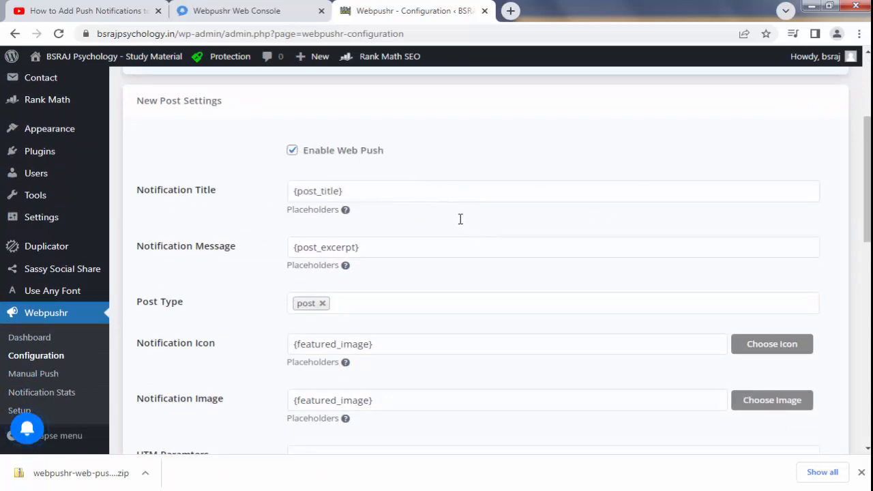
{"action": "scroll", "coordinate": [498, 215], "scroll_direction": "down", "scroll_amount": 1}
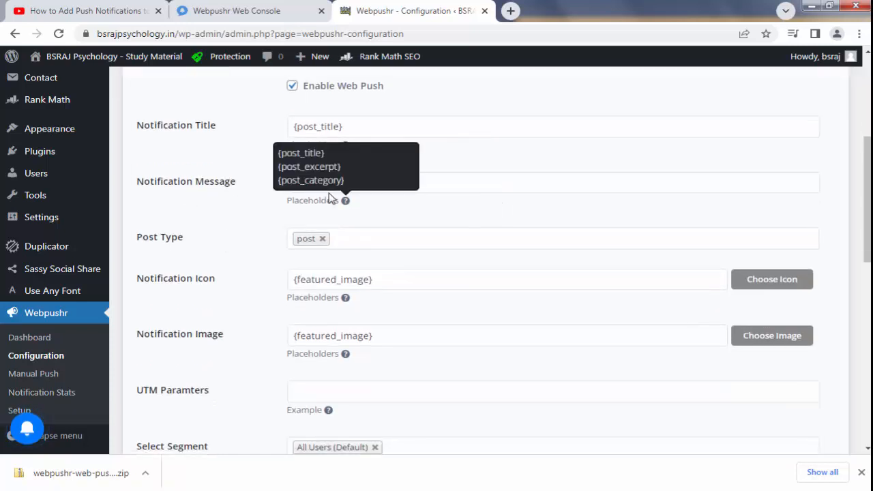
{"action": "mouse_move", "coordinate": [332, 194]}
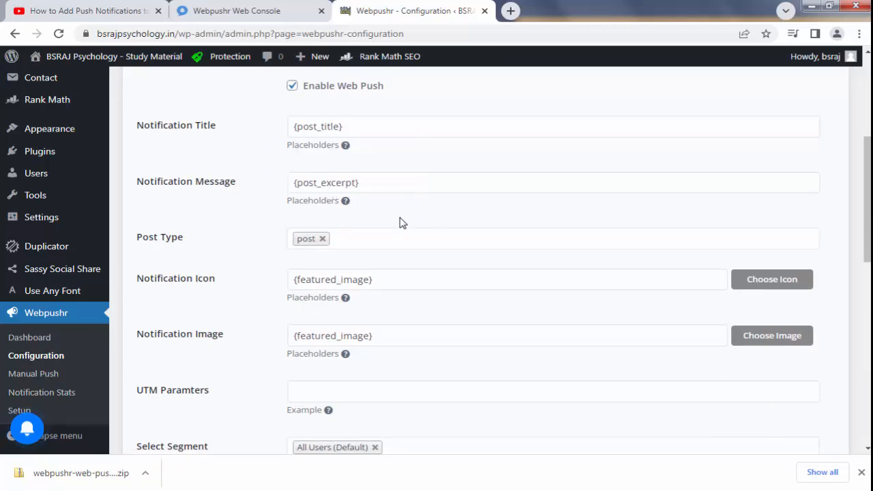
- Examine the New Post Settings from post type, notification icon and image through segment, automatic notifications and auto-hide options
{"action": "scroll", "coordinate": [491, 200], "scroll_direction": "down", "scroll_amount": 1}
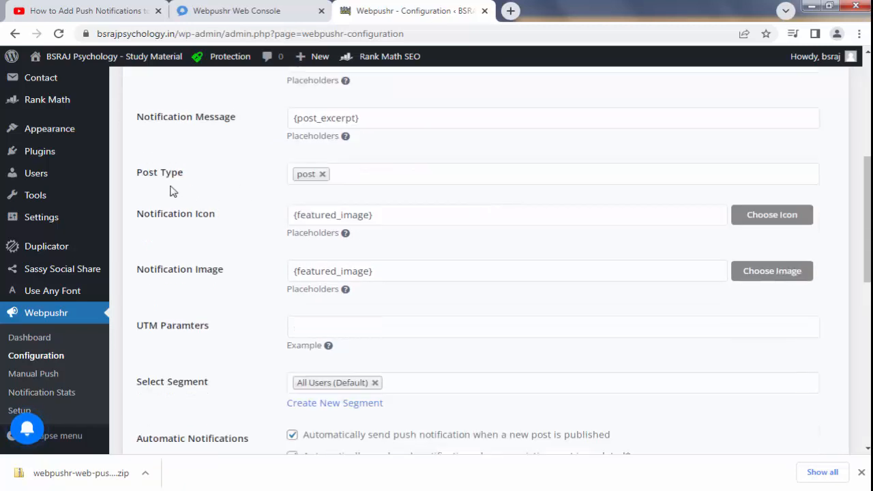
{"action": "scroll", "coordinate": [245, 179], "scroll_direction": "down", "scroll_amount": 1}
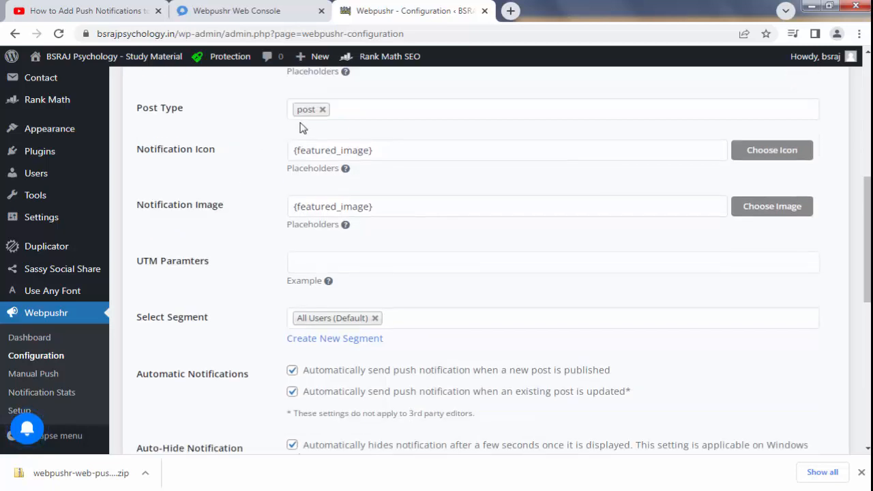
{"action": "scroll", "coordinate": [403, 143], "scroll_direction": "up", "scroll_amount": 1}
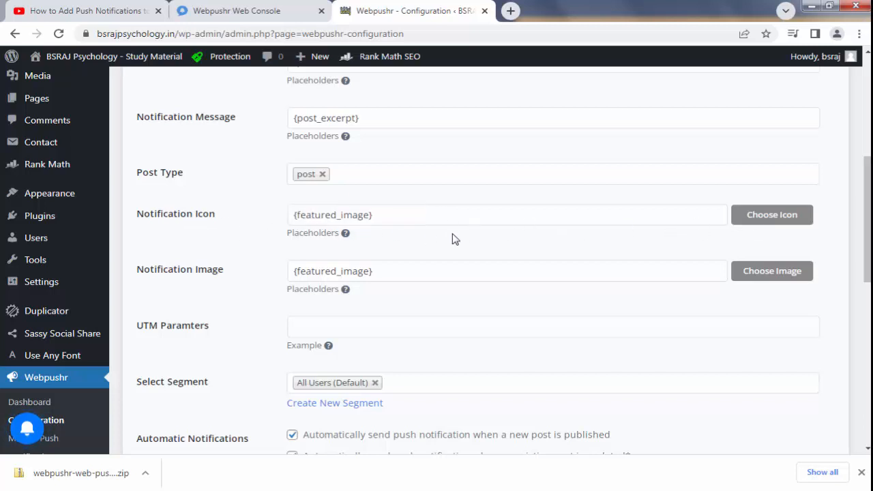
{"action": "mouse_move", "coordinate": [345, 232]}
{"action": "scroll", "coordinate": [238, 286], "scroll_direction": "down", "scroll_amount": 1}
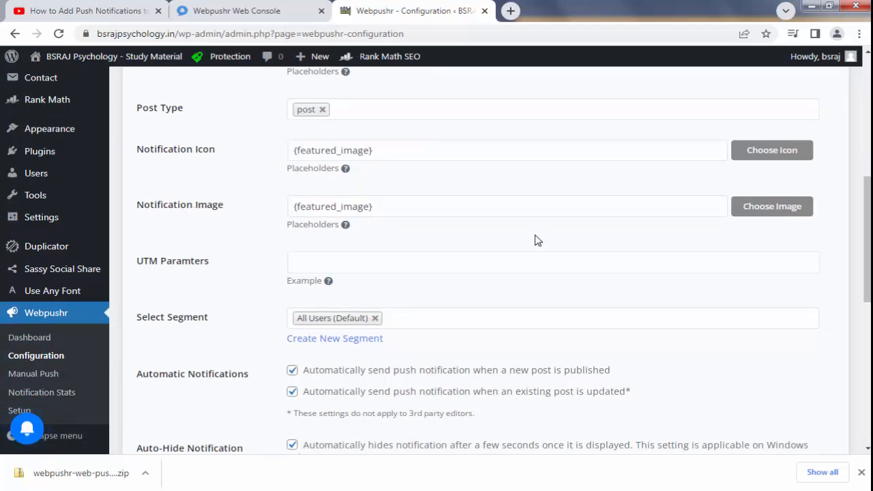
{"action": "scroll", "coordinate": [550, 209], "scroll_direction": "down", "scroll_amount": 1}
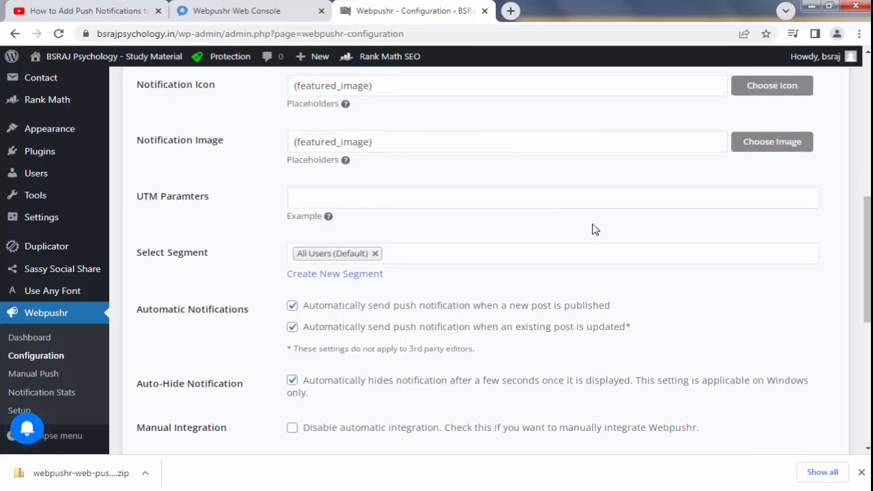
{"action": "scroll", "coordinate": [327, 243], "scroll_direction": "down", "scroll_amount": 1}
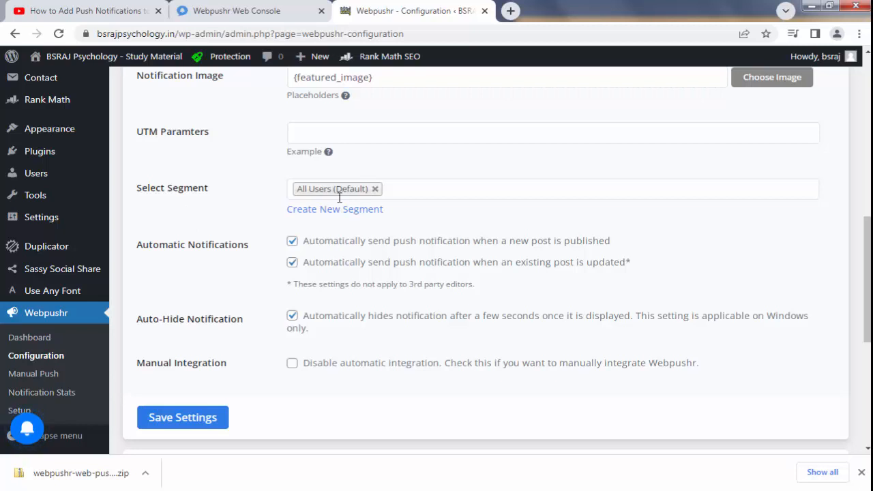
{"action": "scroll", "coordinate": [512, 217], "scroll_direction": "down", "scroll_amount": 1}
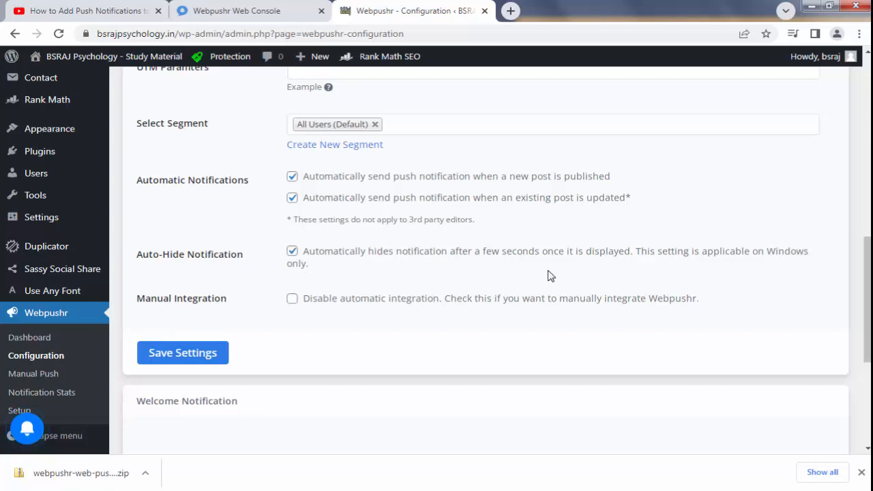
{"action": "scroll", "coordinate": [571, 269], "scroll_direction": "up", "scroll_amount": 4}
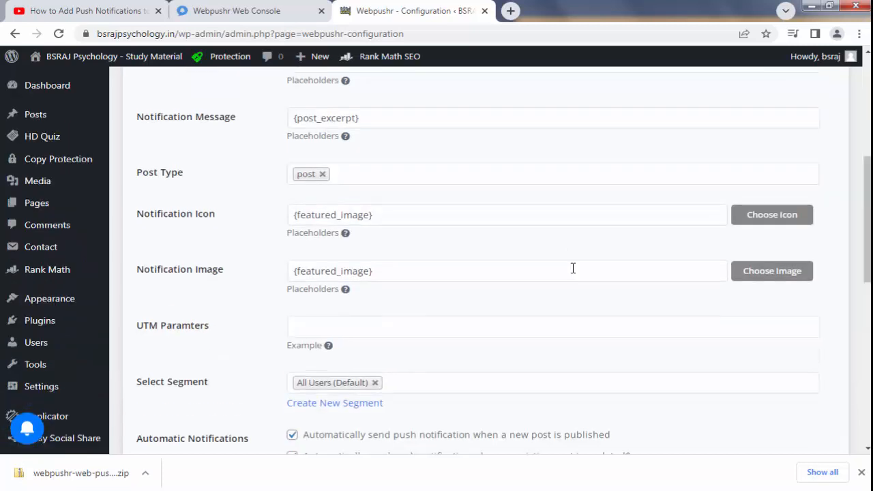
- Save the New Post Settings with automatic notifications and auto-hide enabled and manual integration left unchecked
{"action": "scroll", "coordinate": [579, 270], "scroll_direction": "down", "scroll_amount": 4}
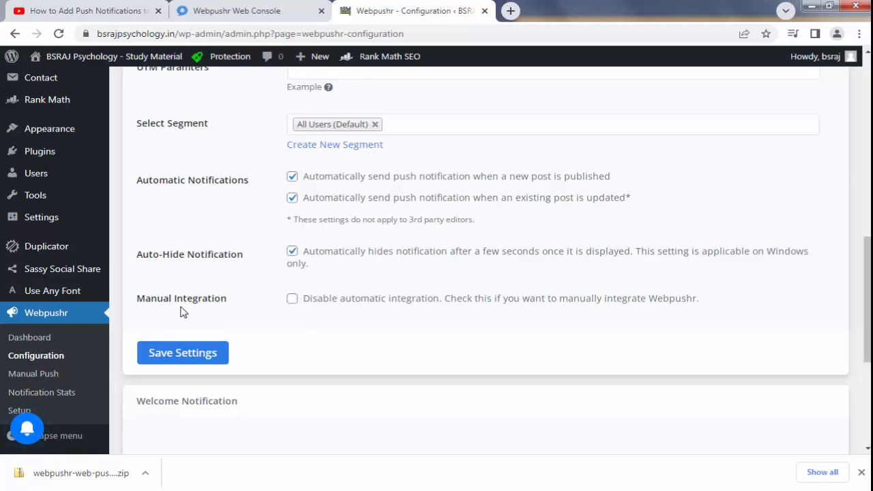
{"action": "scroll", "coordinate": [180, 307], "scroll_direction": "down", "scroll_amount": 1}
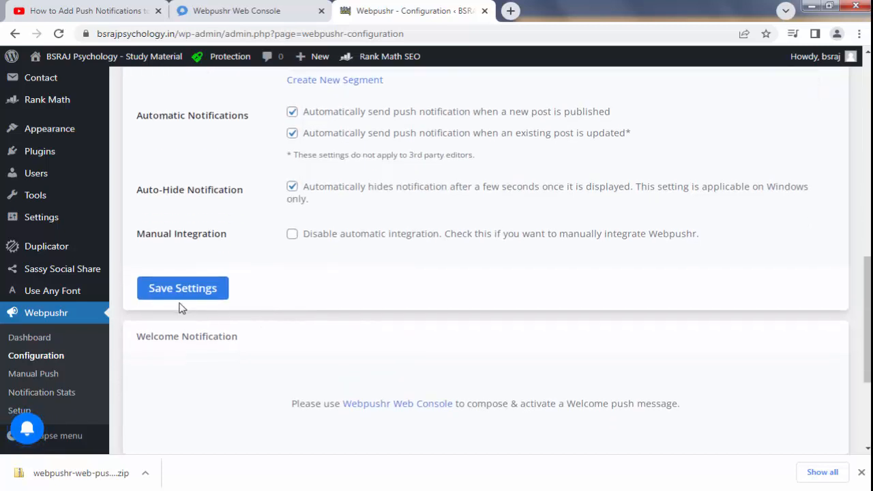
{"action": "left_click", "coordinate": [183, 288]}
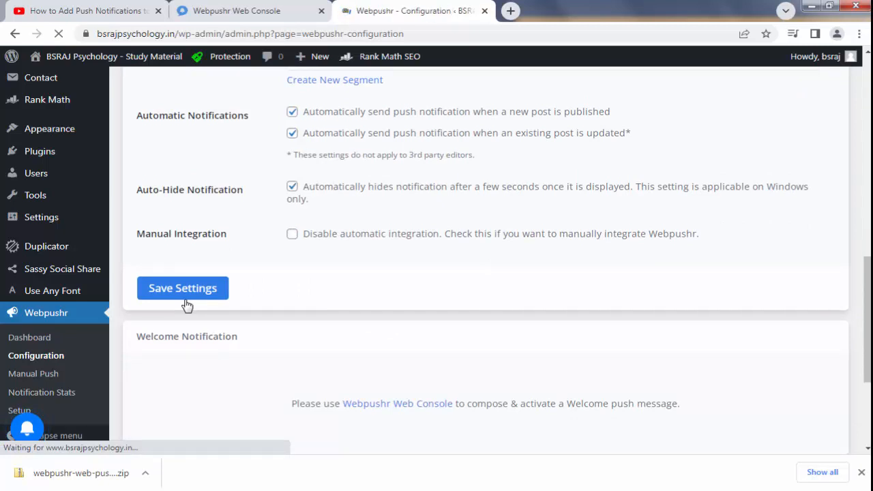
- Open Webpushr's Manual Push page and read how to send a manual notification
{"action": "scroll", "coordinate": [689, 321], "scroll_direction": "down", "scroll_amount": 3}
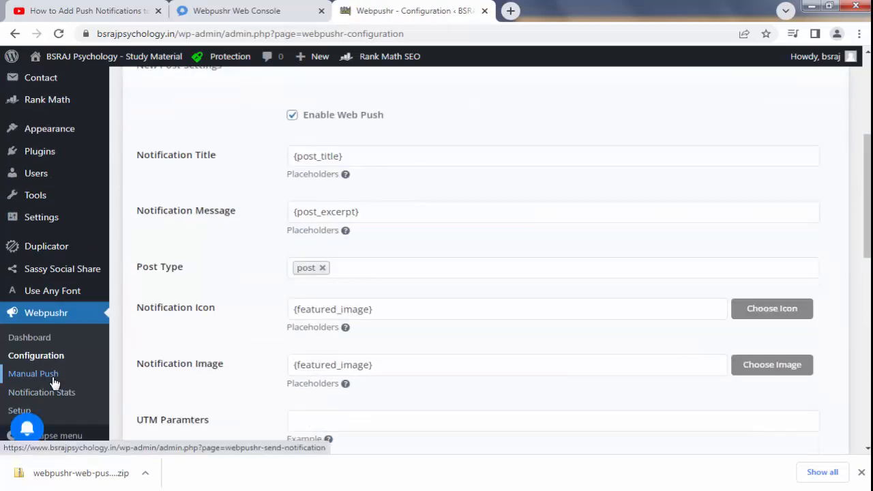
{"action": "left_click", "coordinate": [53, 376]}
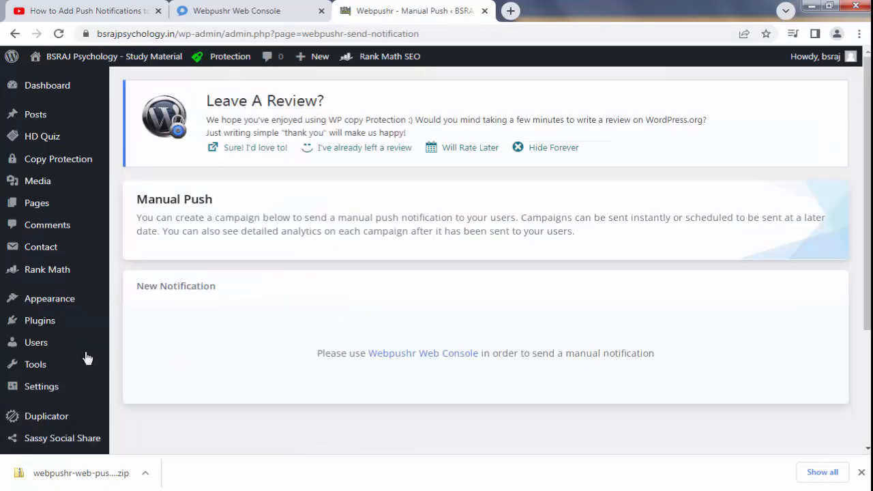
{"action": "scroll", "coordinate": [439, 289], "scroll_direction": "down", "scroll_amount": 2}
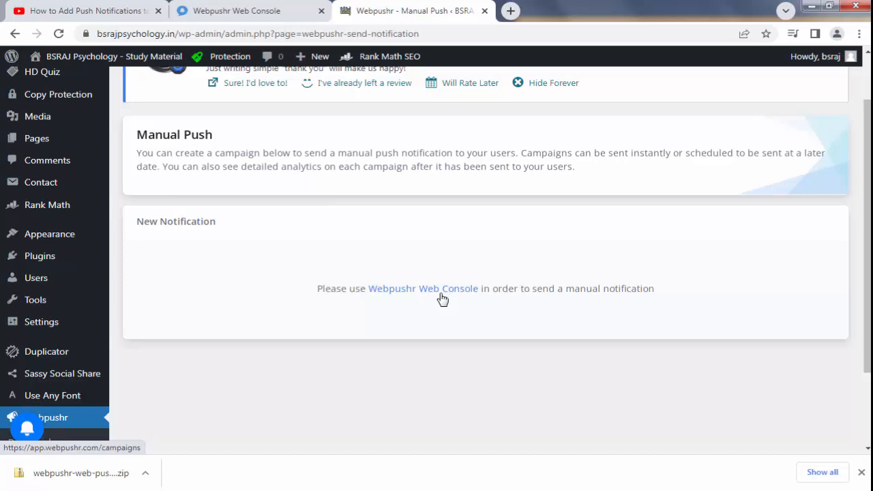
- Switch to the Webpushr Web Console, advance past the integration step and continue to the site's dashboard
{"action": "left_click", "coordinate": [283, 7]}
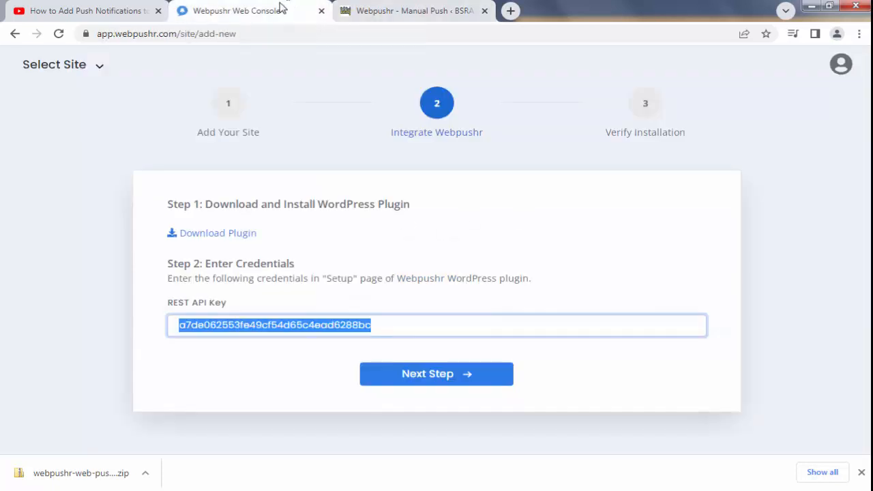
{"action": "left_click", "coordinate": [411, 324]}
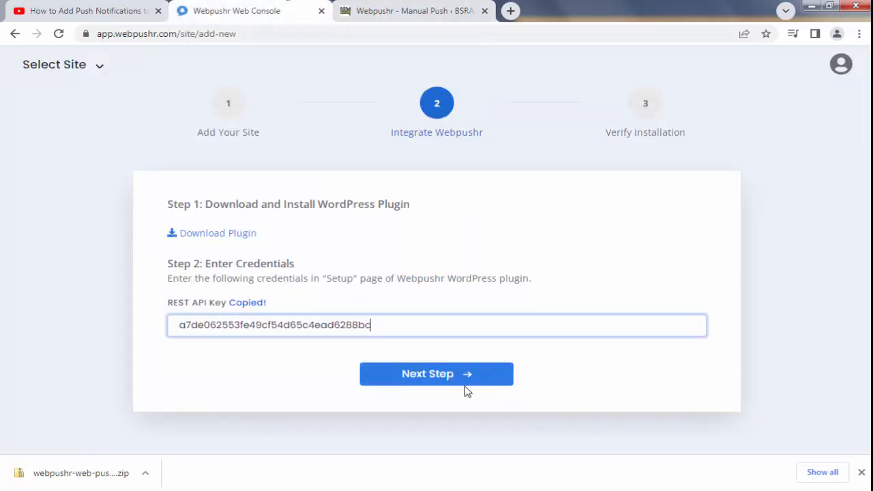
{"action": "left_click", "coordinate": [464, 384]}
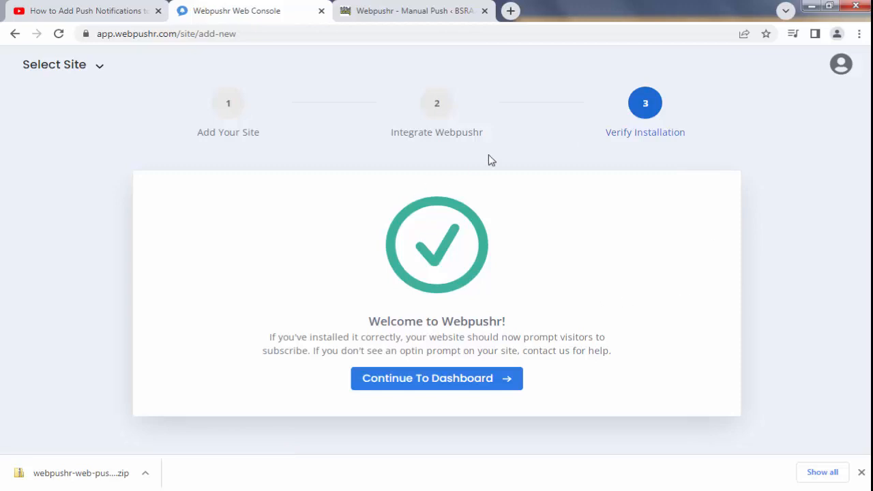
{"action": "left_click", "coordinate": [455, 390]}
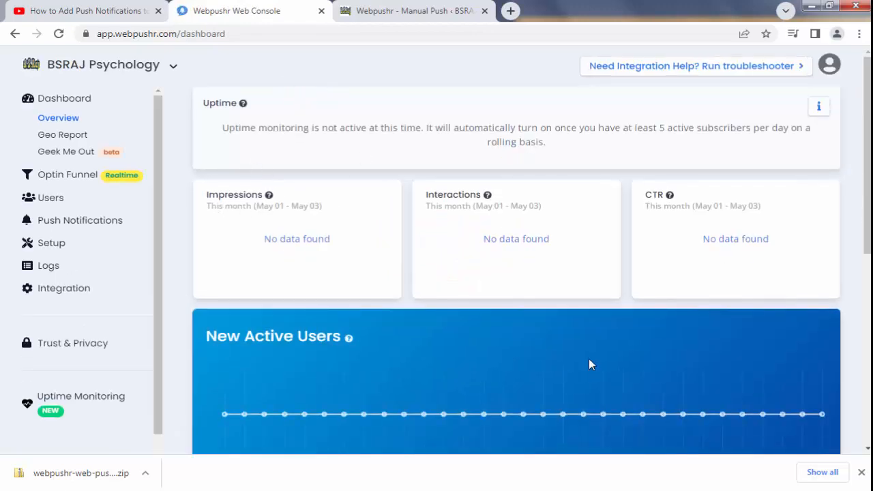
- Look through the BSRAJ Psychology dashboard overview, from the New Active Users chart to the recent subscribers
{"action": "scroll", "coordinate": [591, 365], "scroll_direction": "down", "scroll_amount": 3}
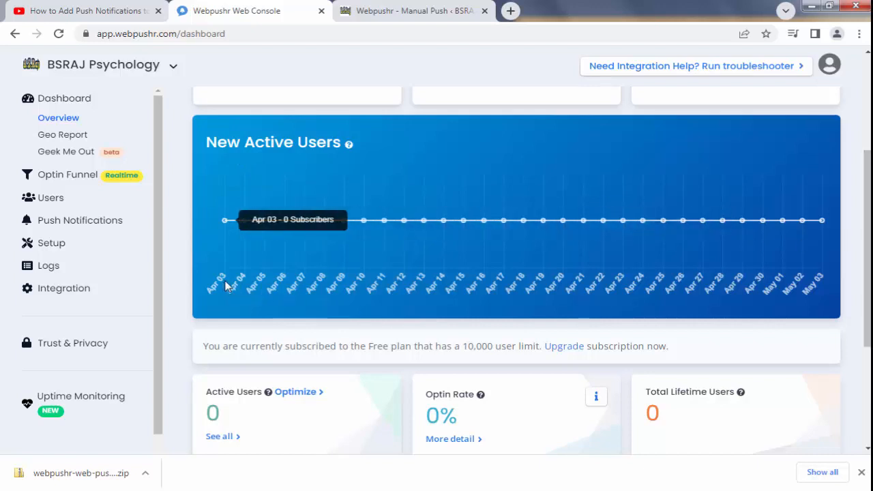
{"action": "scroll", "coordinate": [381, 239], "scroll_direction": "down", "scroll_amount": 2}
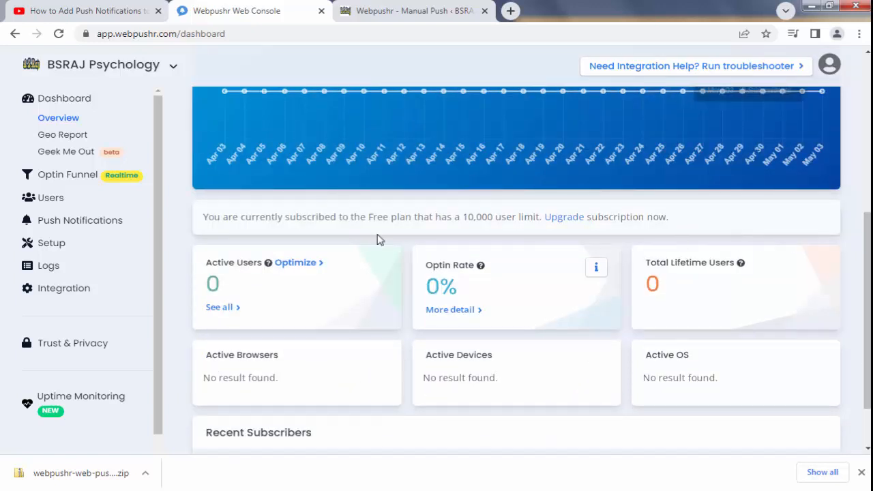
{"action": "scroll", "coordinate": [794, 318], "scroll_direction": "down", "scroll_amount": 1}
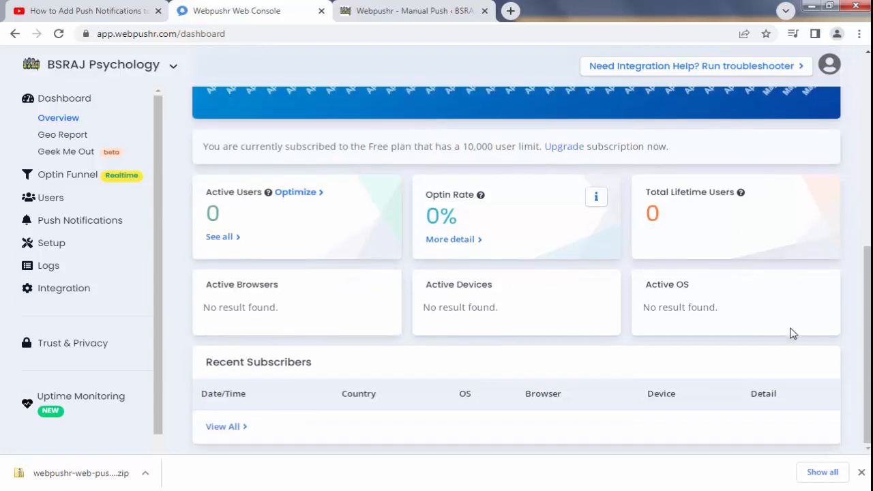
{"action": "scroll", "coordinate": [794, 334], "scroll_direction": "up", "scroll_amount": 5}
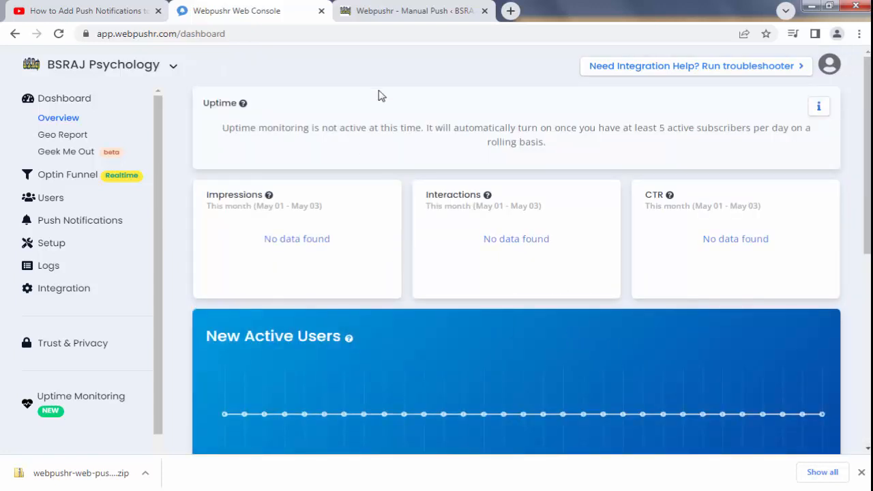
- Switch the console to the dasamiastro site and examine its new active users chart, user statistics and recent subscribers
{"action": "left_click", "coordinate": [173, 67]}
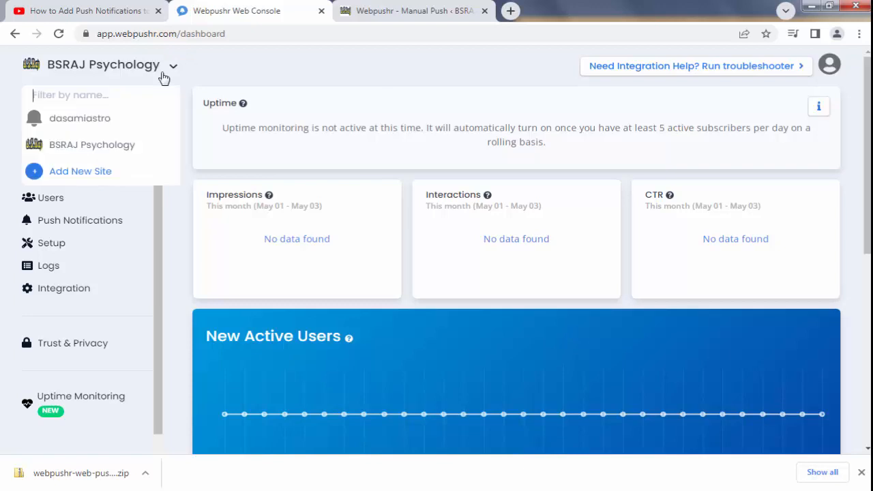
{"action": "left_click", "coordinate": [81, 123]}
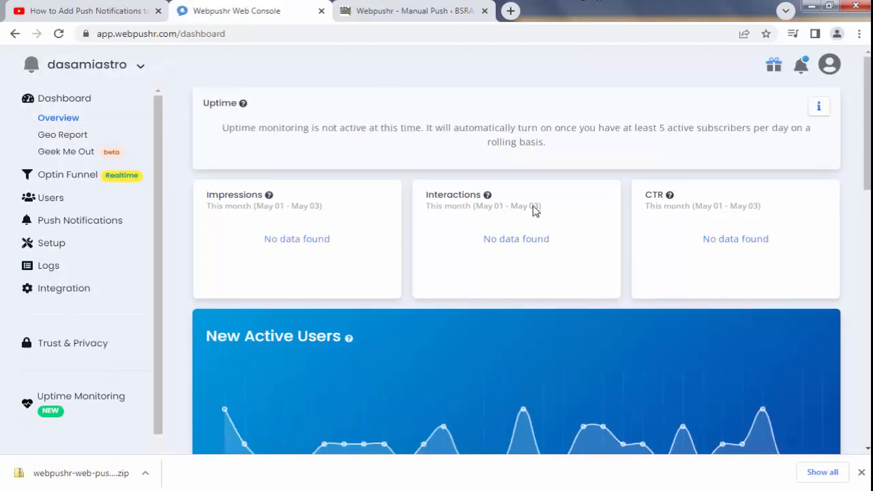
{"action": "scroll", "coordinate": [797, 241], "scroll_direction": "down", "scroll_amount": 2}
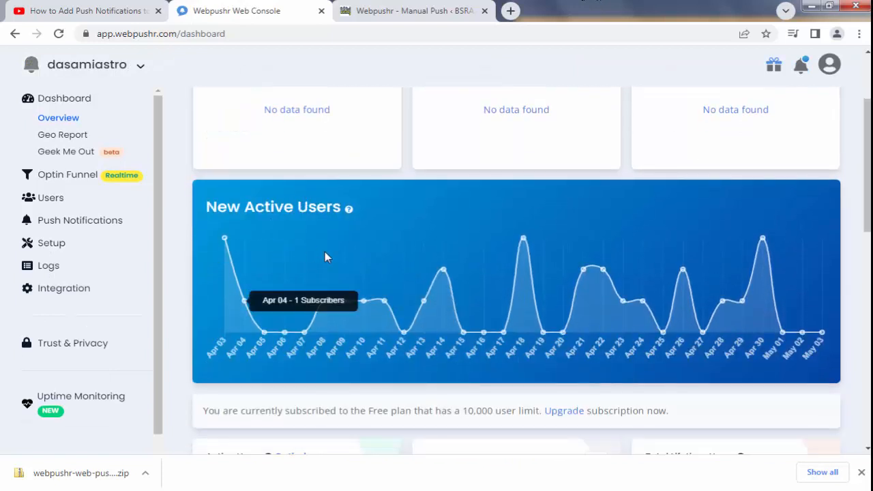
{"action": "mouse_move", "coordinate": [522, 240]}
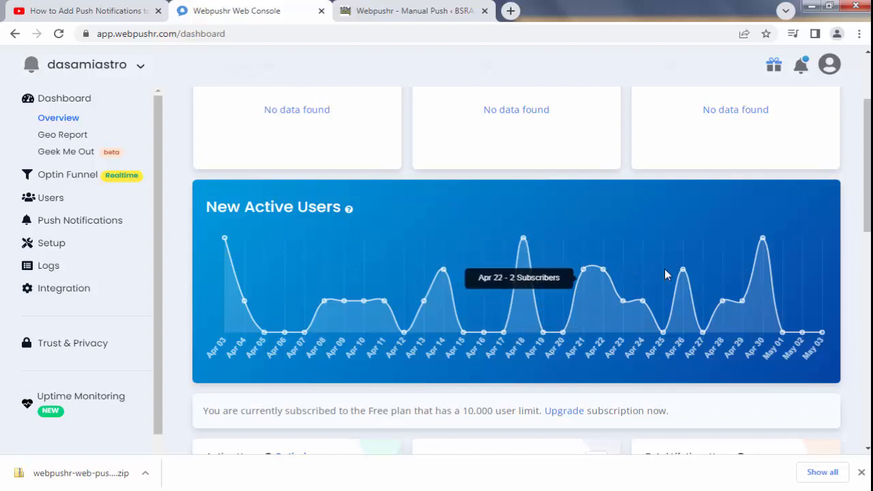
{"action": "mouse_move", "coordinate": [767, 243]}
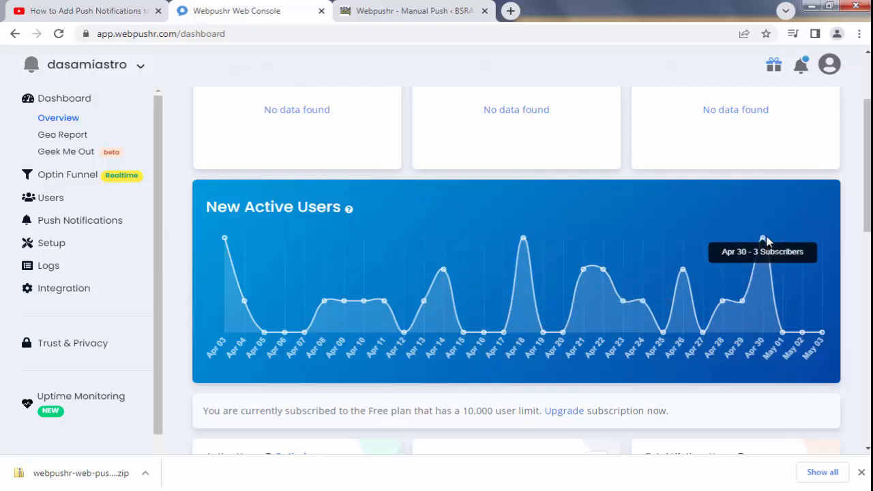
{"action": "scroll", "coordinate": [751, 240], "scroll_direction": "down", "scroll_amount": 4}
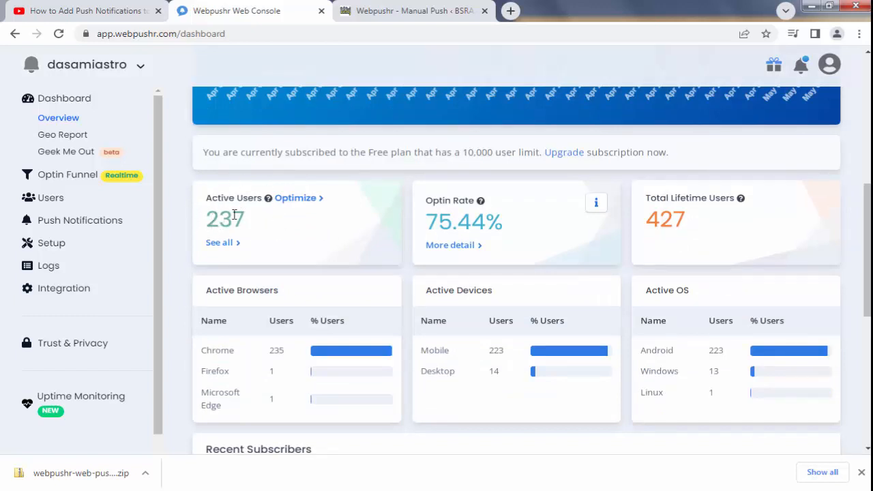
{"action": "scroll", "coordinate": [755, 228], "scroll_direction": "down", "scroll_amount": 5}
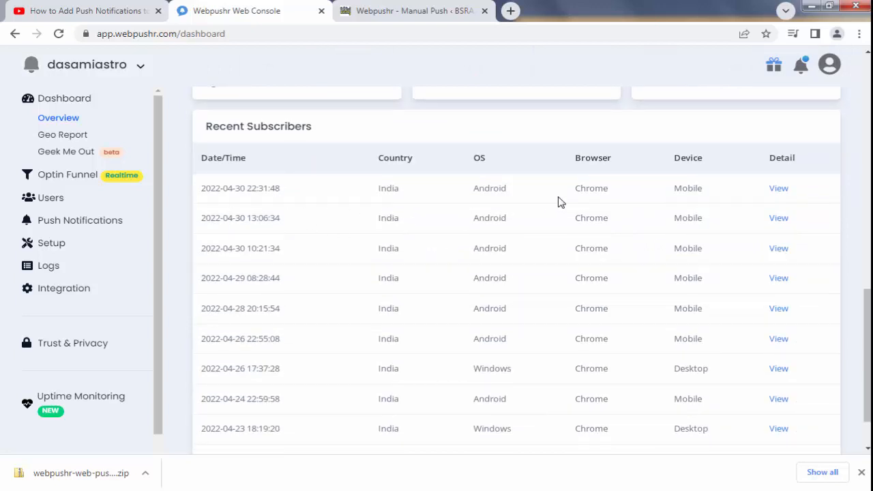
- Open the details of the most recent subscriber and examine the basic info, including browser, operating system and device type
{"action": "left_click", "coordinate": [780, 191]}
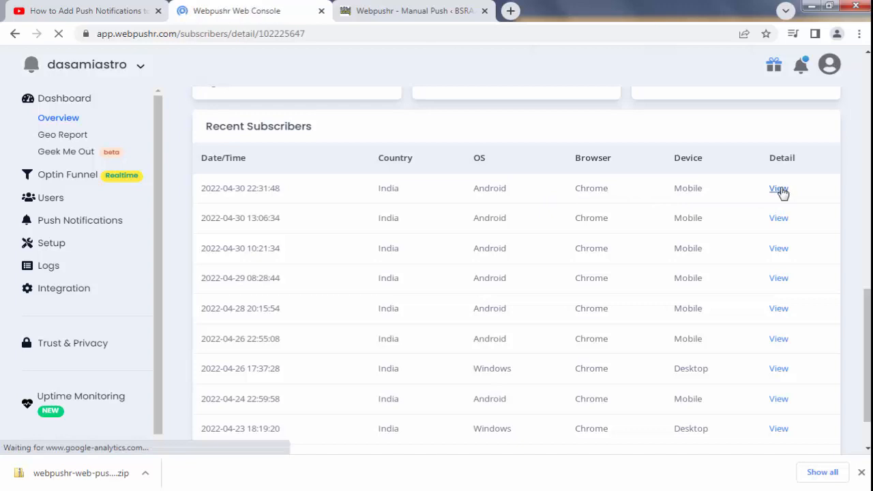
{"action": "scroll", "coordinate": [587, 234], "scroll_direction": "down", "scroll_amount": 1}
{"action": "scroll", "coordinate": [591, 236], "scroll_direction": "down", "scroll_amount": 1}
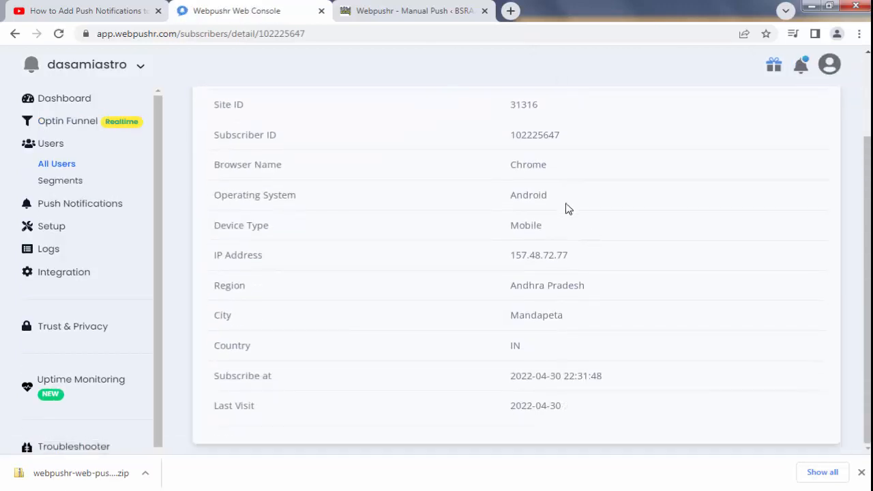
{"action": "left_click_drag", "start_coordinate": [532, 166], "coordinate": [585, 178]}
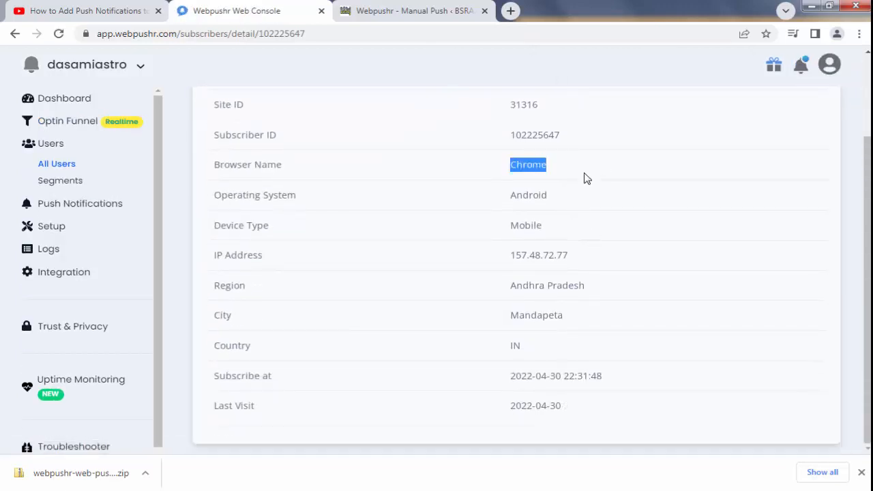
{"action": "left_click_drag", "start_coordinate": [508, 202], "coordinate": [585, 195]}
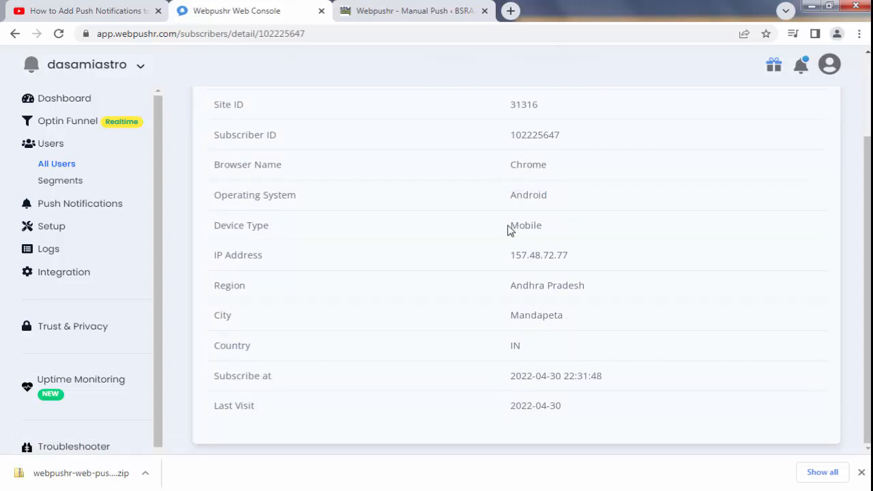
{"action": "left_click_drag", "start_coordinate": [507, 228], "coordinate": [601, 203]}
{"action": "left_click", "coordinate": [601, 203]}
{"action": "scroll", "coordinate": [703, 331], "scroll_direction": "up", "scroll_amount": 2}
{"action": "scroll", "coordinate": [687, 331], "scroll_direction": "down", "scroll_amount": 1}
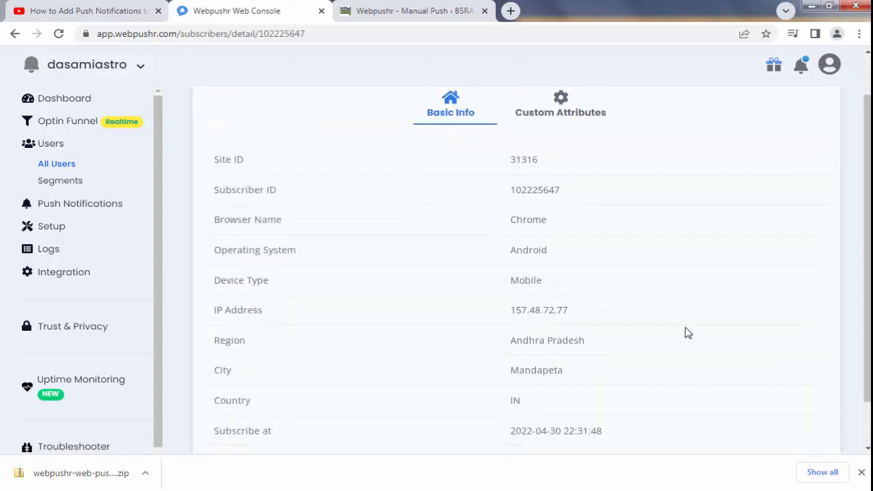
{"action": "scroll", "coordinate": [692, 323], "scroll_direction": "up", "scroll_amount": 1}
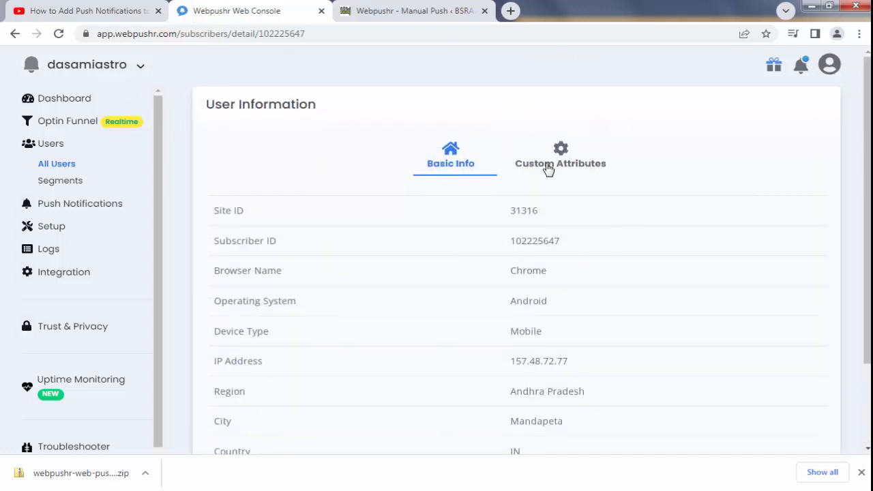
- Return to the WordPress admin and view the New Users chart on the plugin's Webpushr Dashboard page
{"action": "key", "text": "ctrl+Tab"}
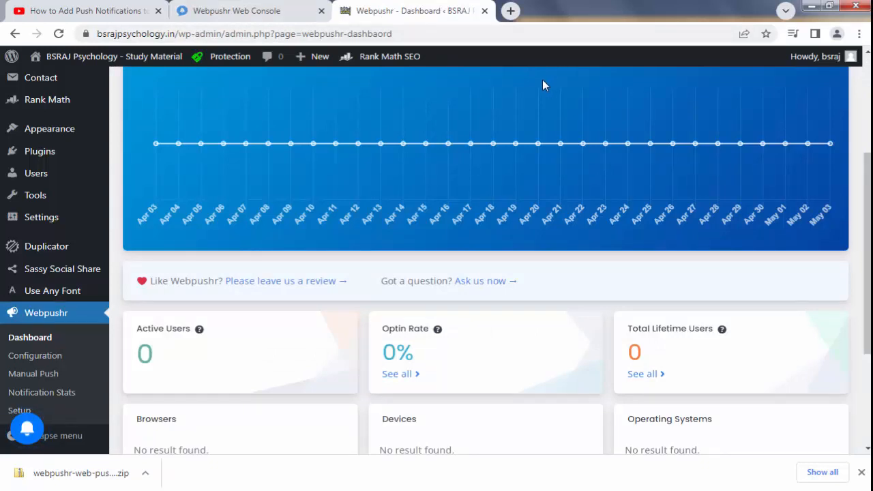
{"action": "scroll", "coordinate": [543, 85], "scroll_direction": "up", "scroll_amount": 2}
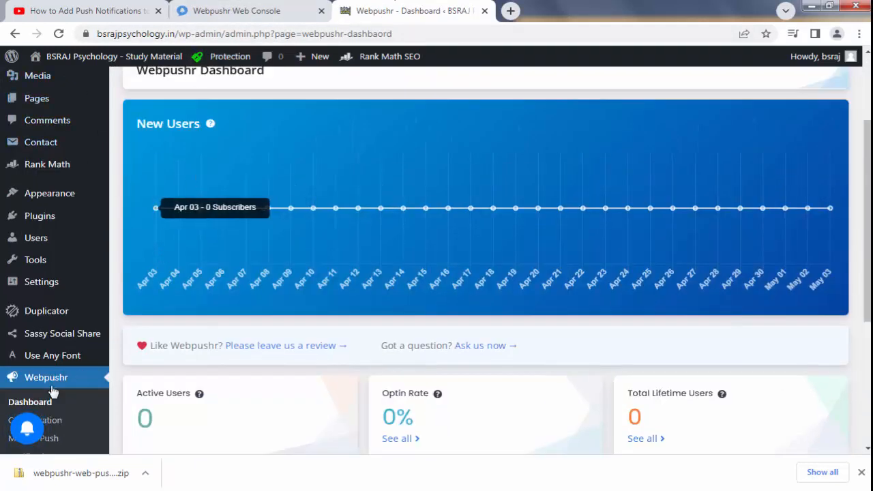